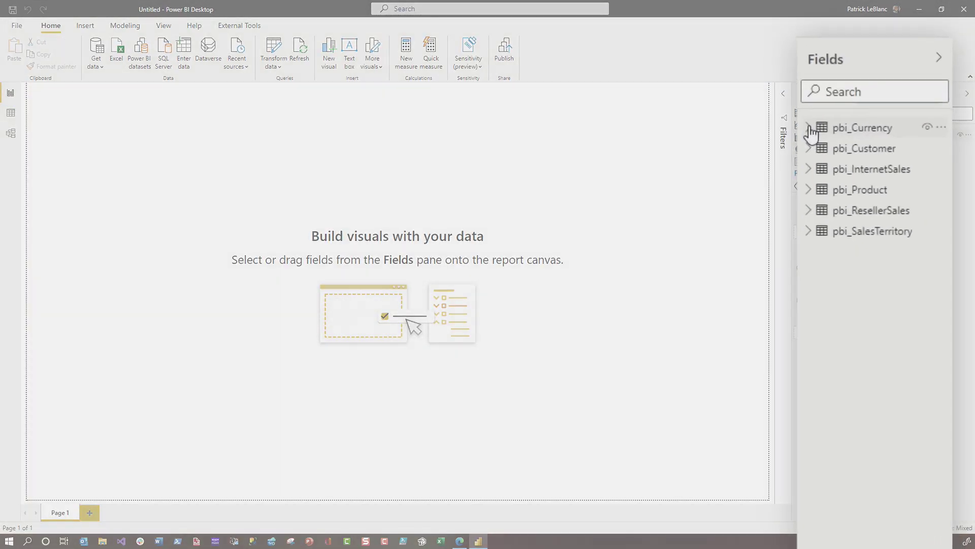
Add pbi_Currency CurrencyName and pbi_InternetSales SalesAmount to a new table visual.
click(809, 127)
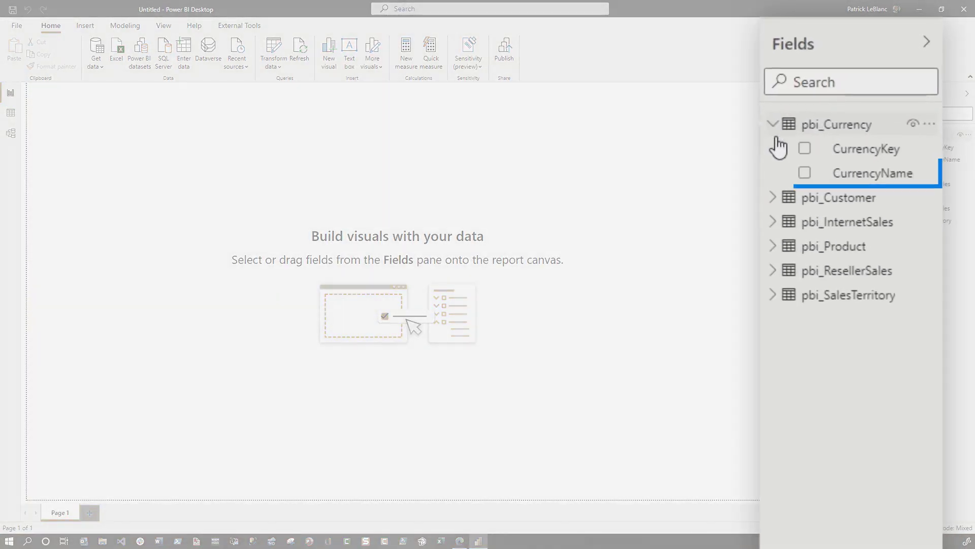
click(805, 173)
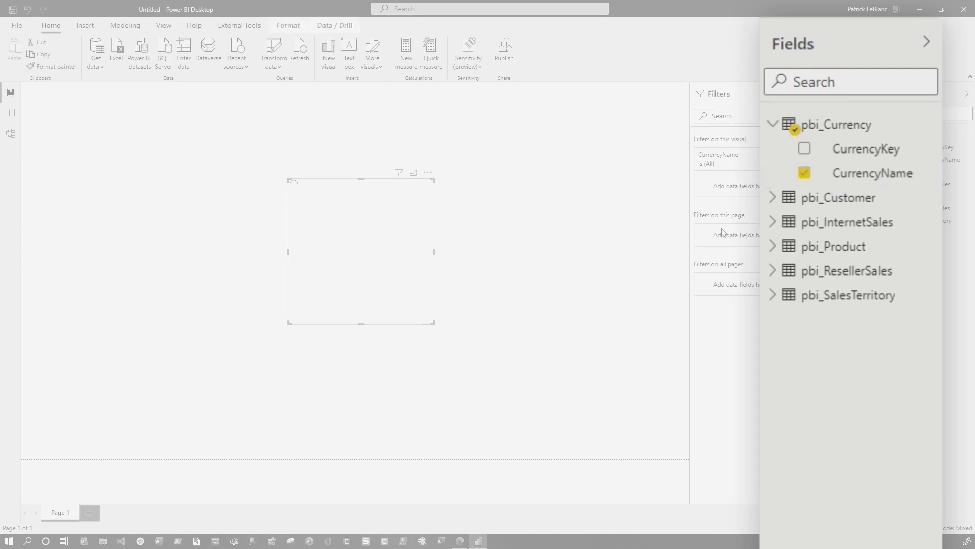
click(774, 125)
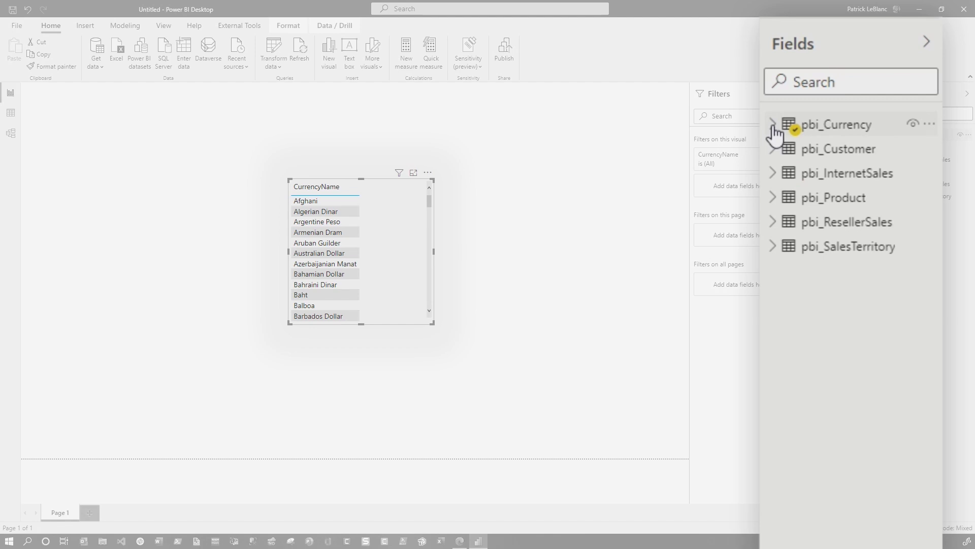
click(774, 173)
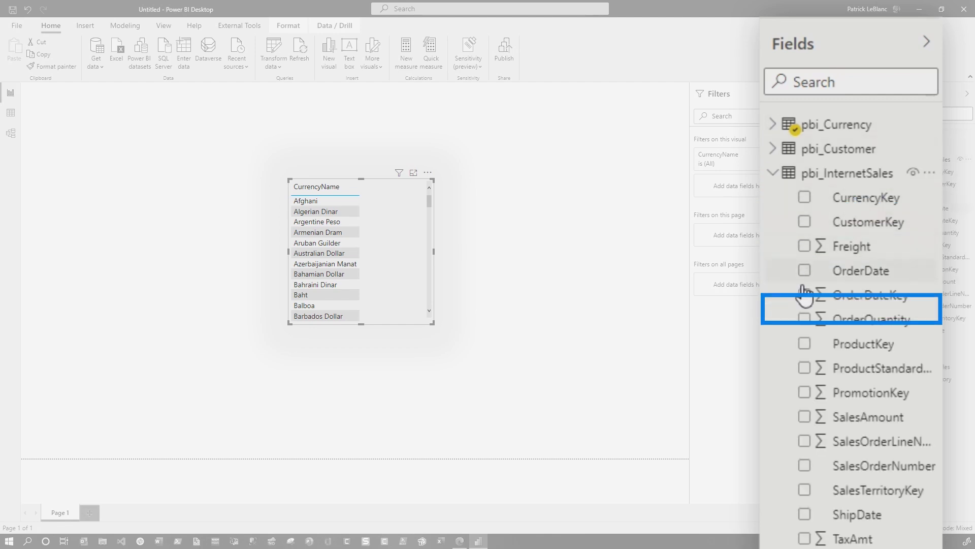
click(805, 417)
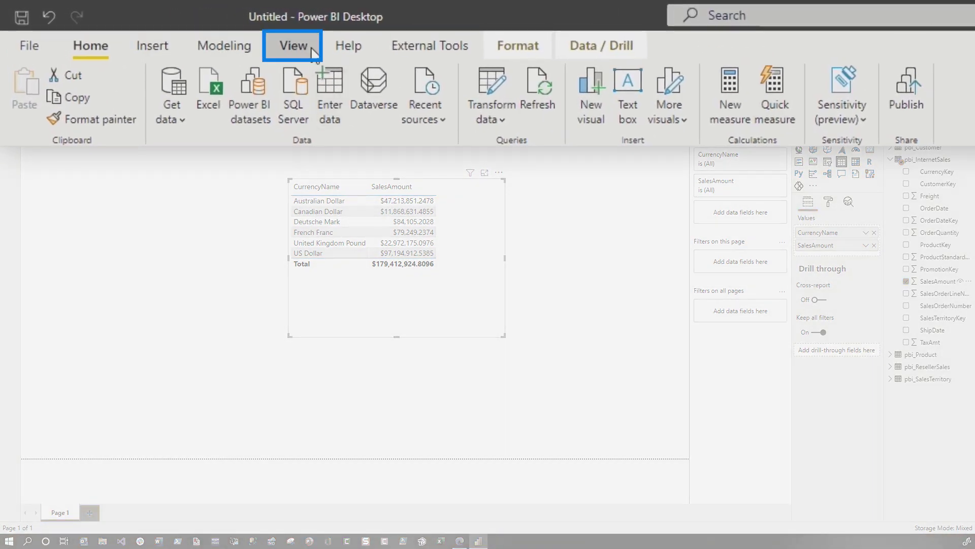
Start recording in the Performance analyzer pane, then bring up the External Tools ribbon.
click(294, 46)
click(846, 92)
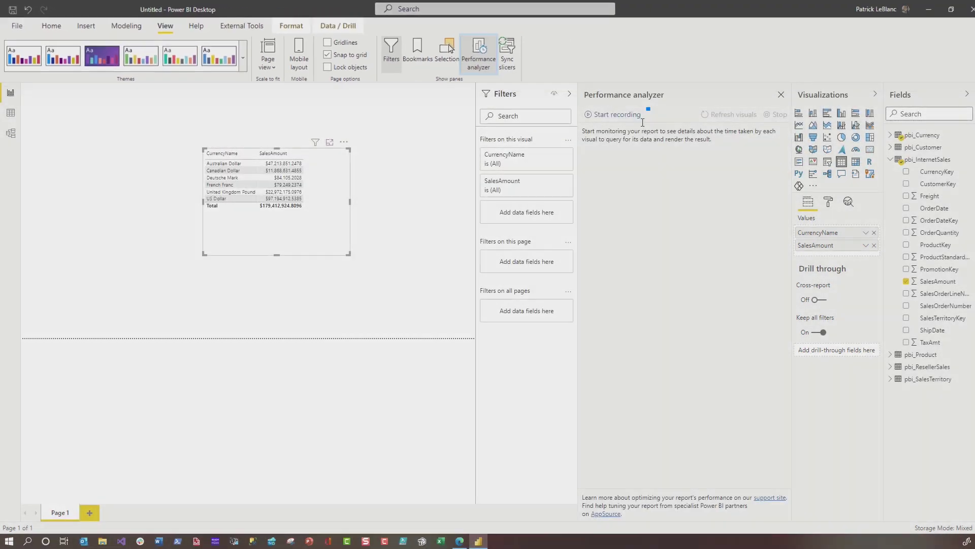
click(617, 114)
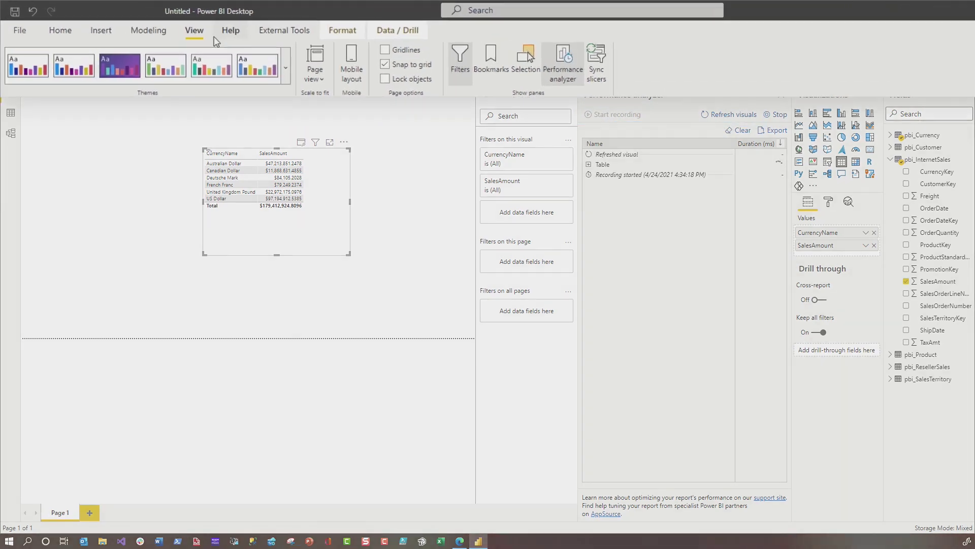
click(80, 38)
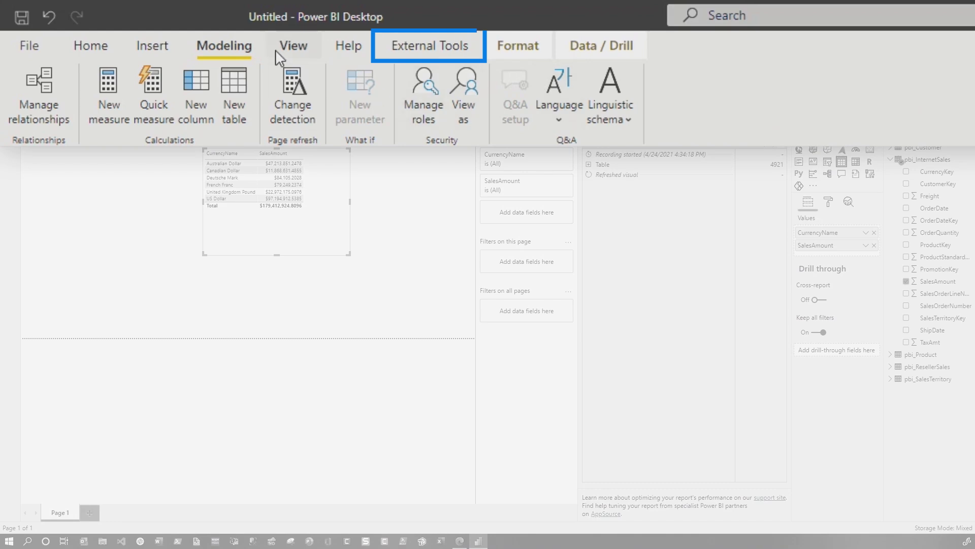
click(424, 45)
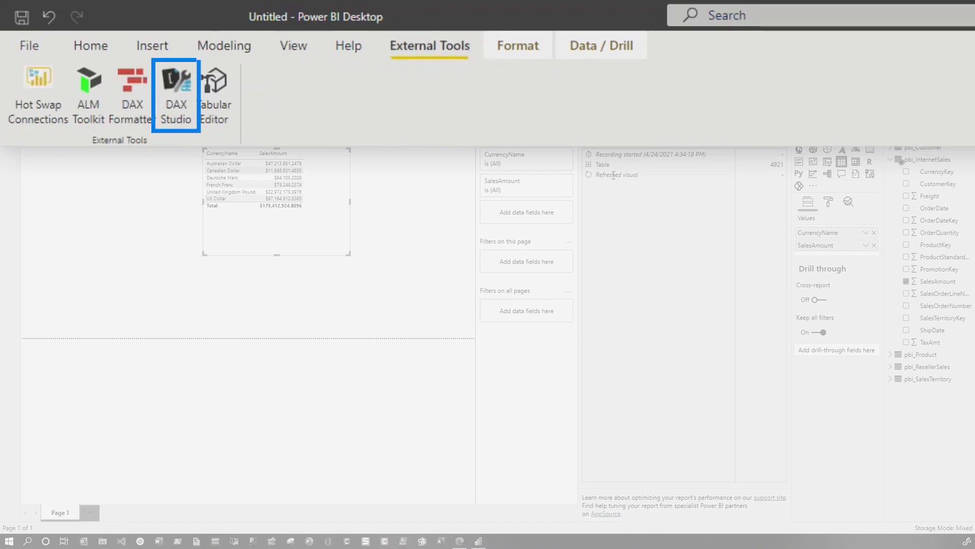
Launch DAX Studio, paste the copied query revealing the LEFT OUTER JOIN, and return to Power BI.
click(589, 164)
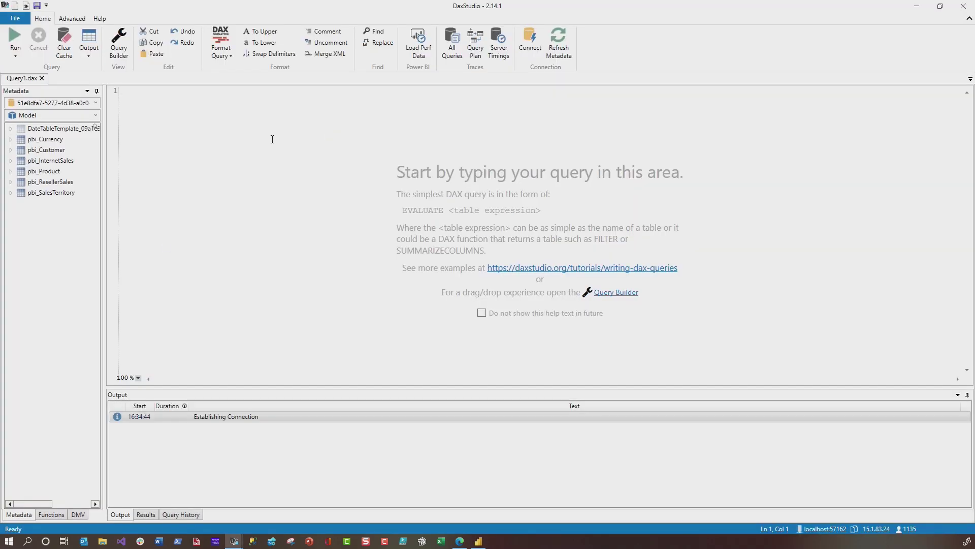
key(ctrl+v)
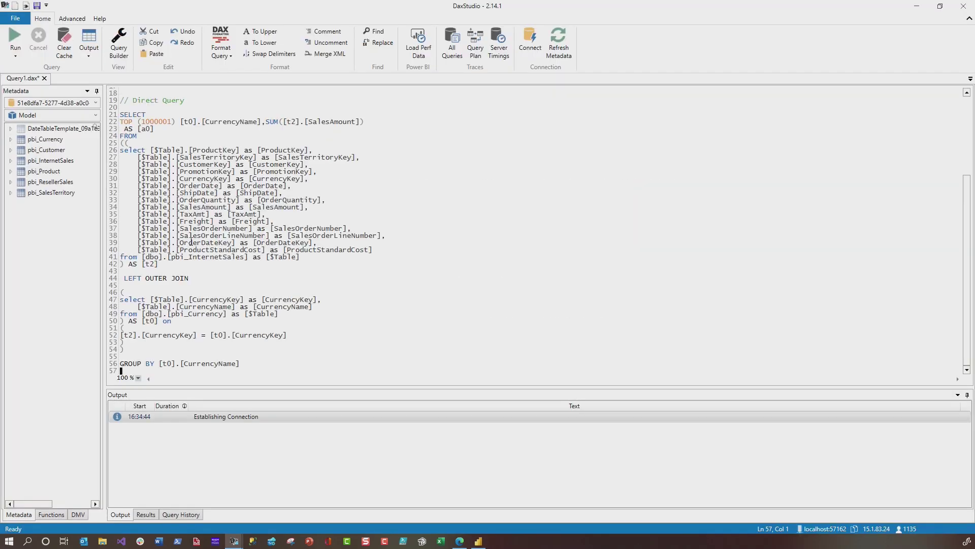
scroll(534, 229, up, 10)
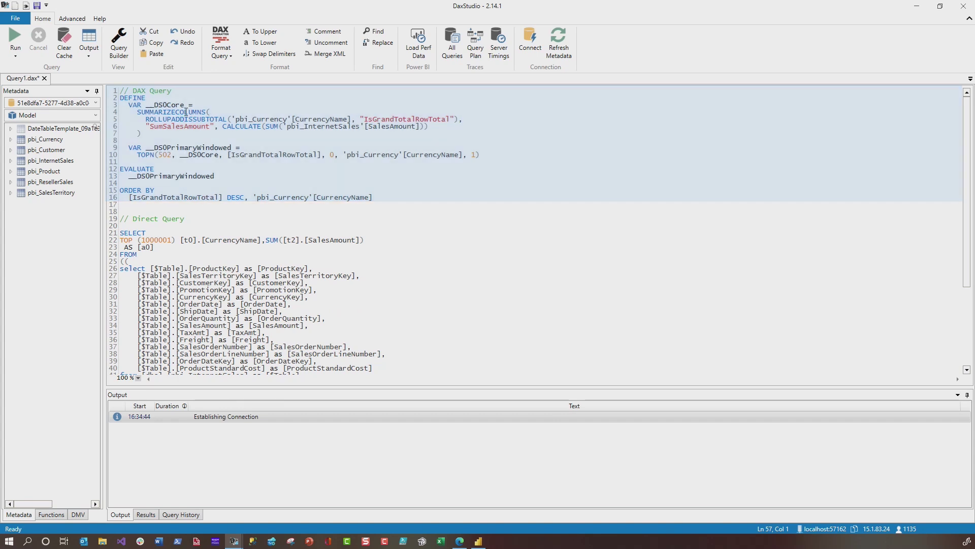
scroll(206, 210, down, 3)
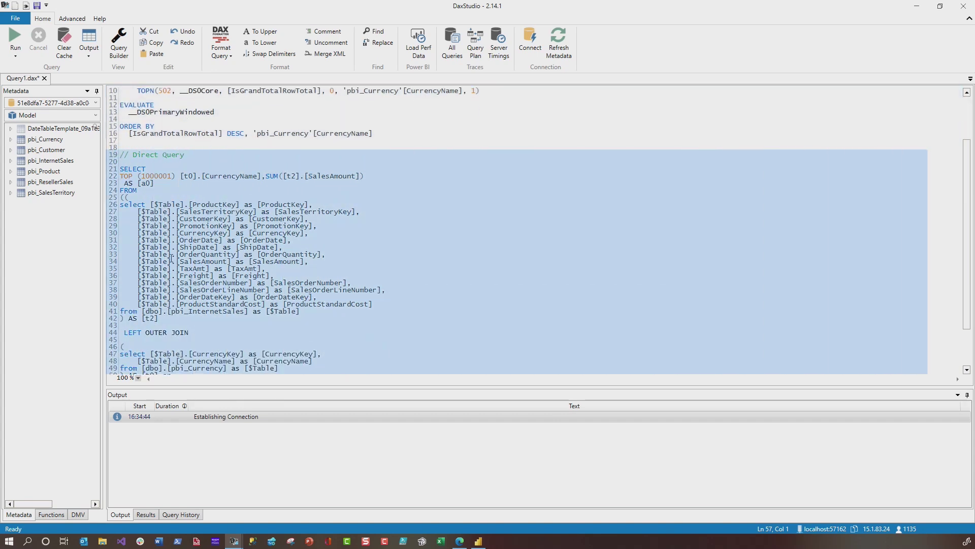
scroll(197, 326, down, 3)
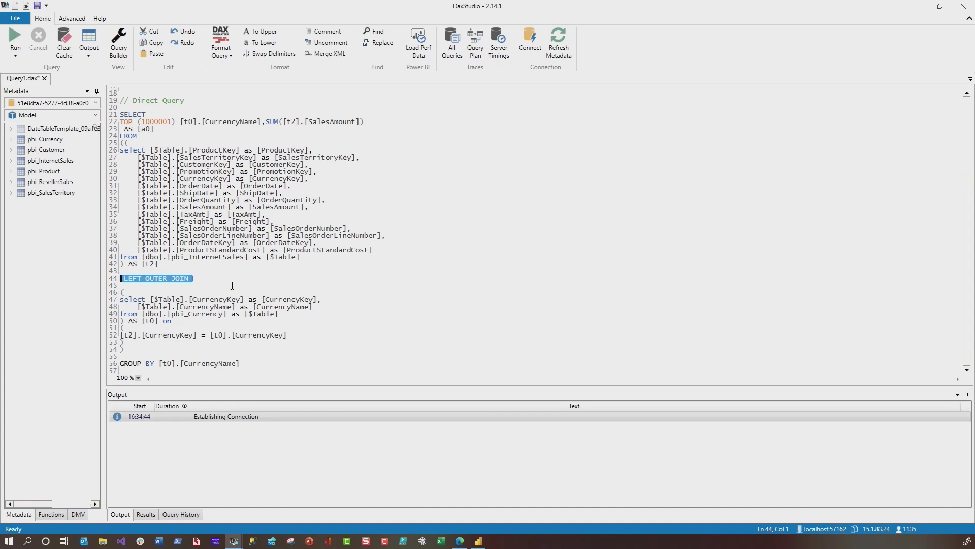
click(922, 6)
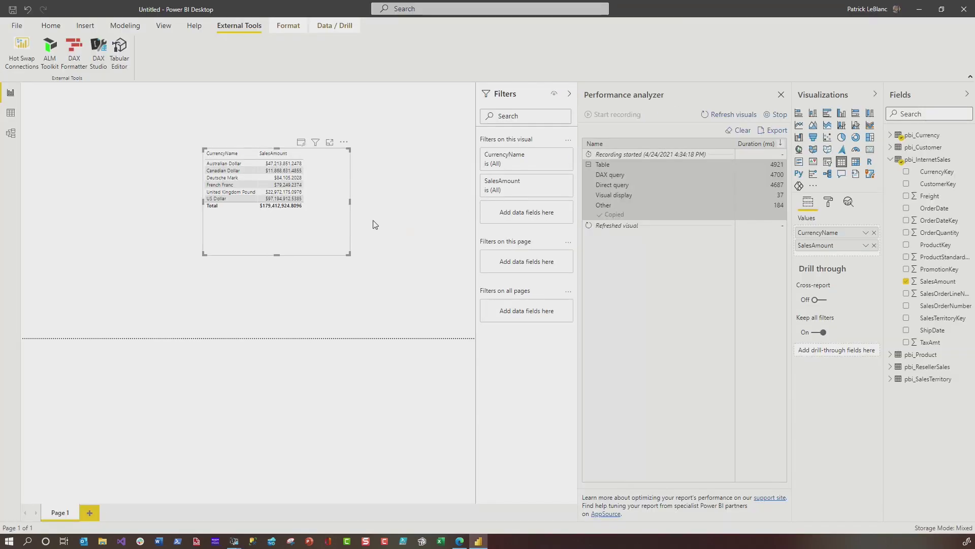
In Model view, enable Assume referential integrity on the InternetSales–Currency relationship.
click(10, 134)
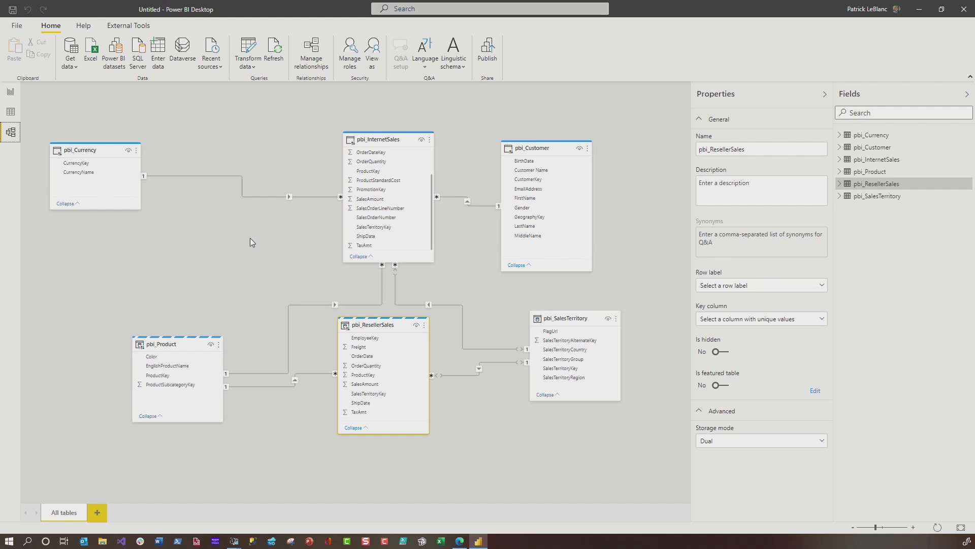
double_click(251, 196)
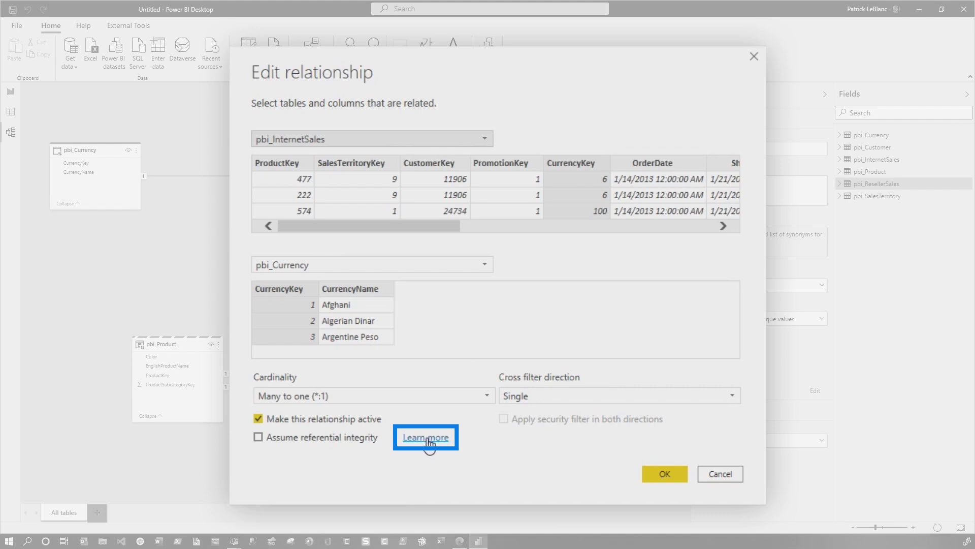
click(259, 437)
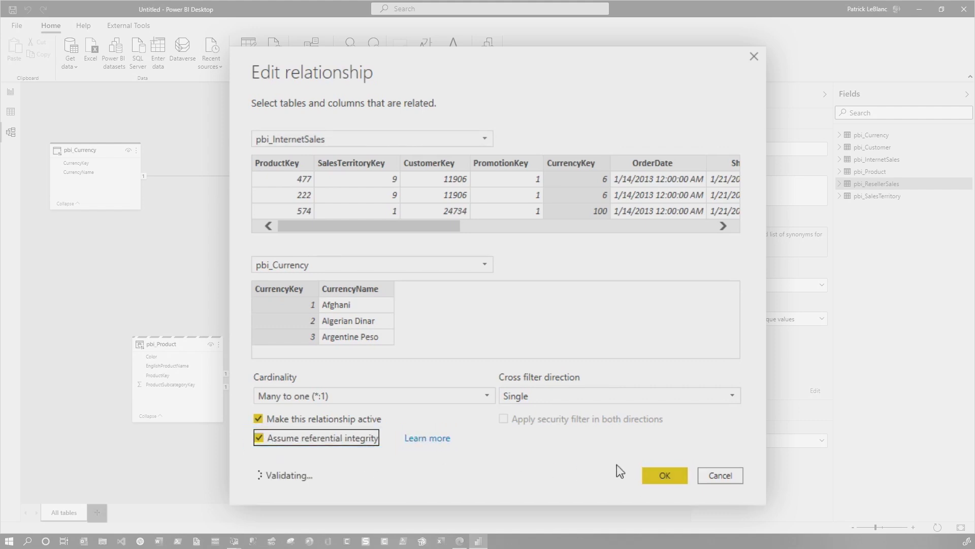
click(664, 475)
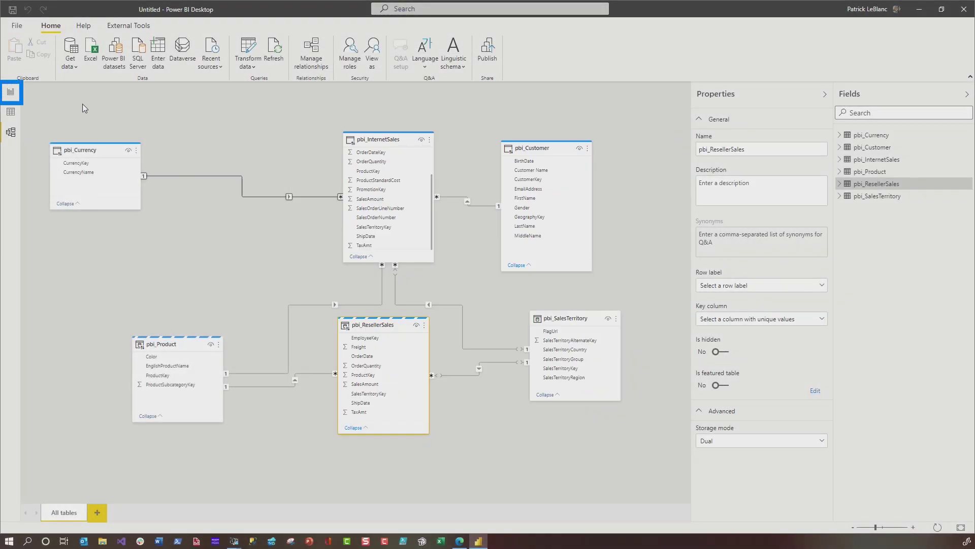
Clear the Performance analyzer, re-time the table visual and switch over to DAX Studio.
click(9, 93)
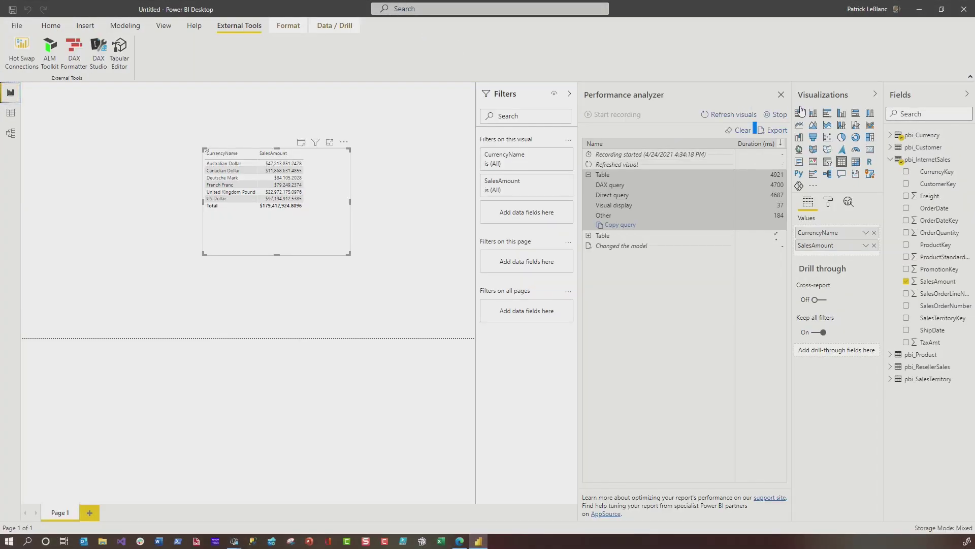
click(743, 130)
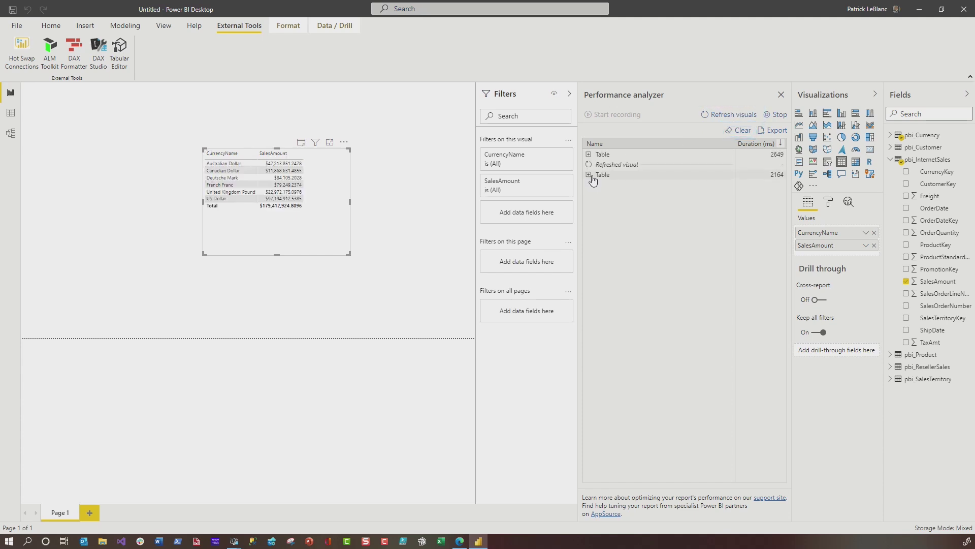
click(589, 175)
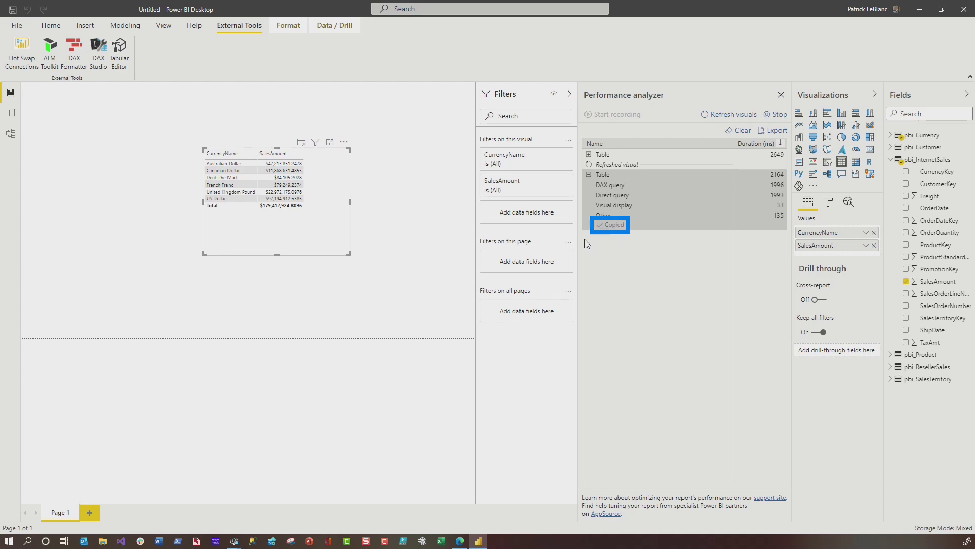
click(234, 541)
click(183, 488)
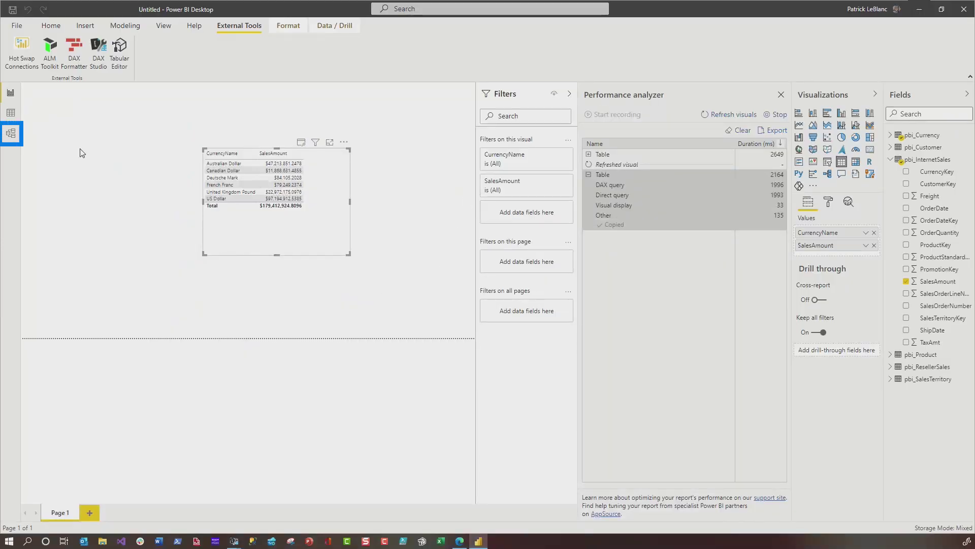
Back in Model view, review the InternetSales–Currency relationship and close it unchanged.
click(12, 135)
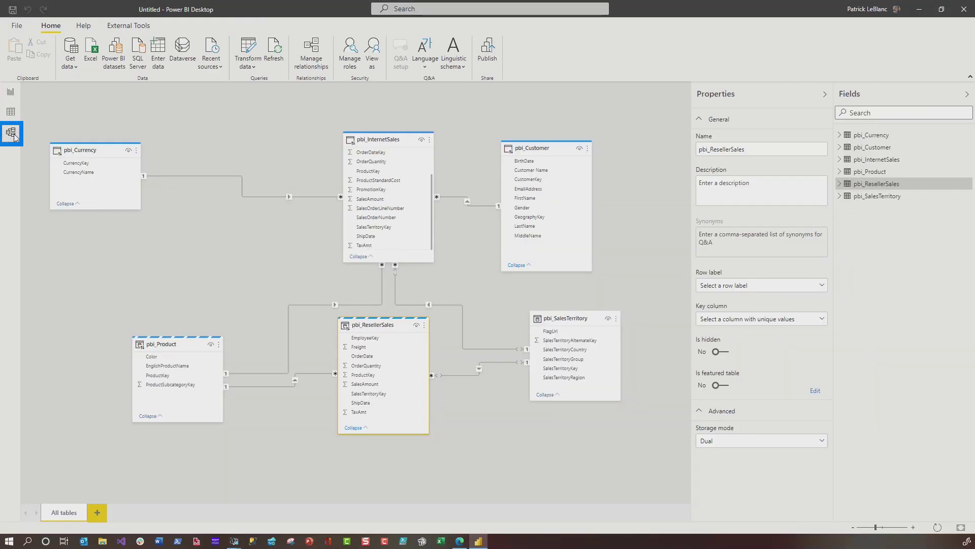
ctrl+click(349, 144)
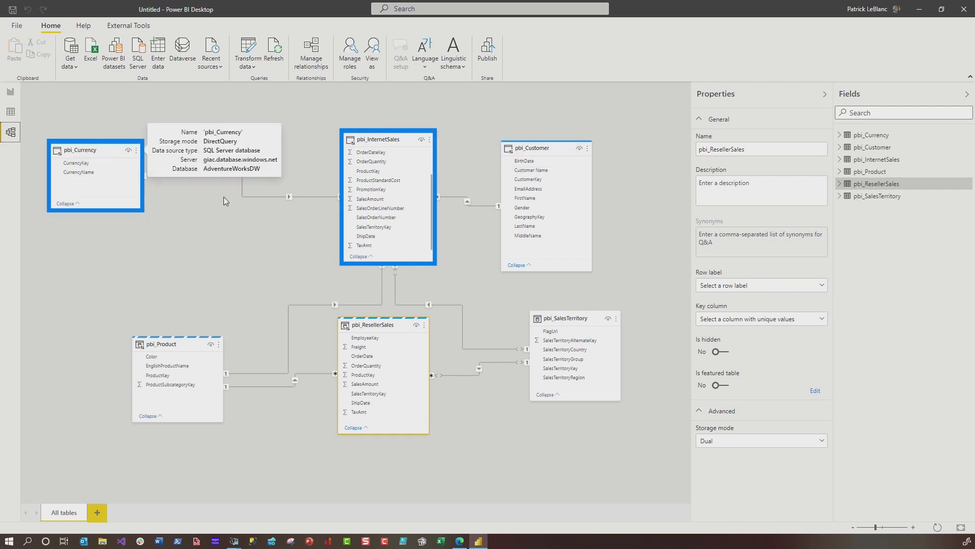
double_click(245, 196)
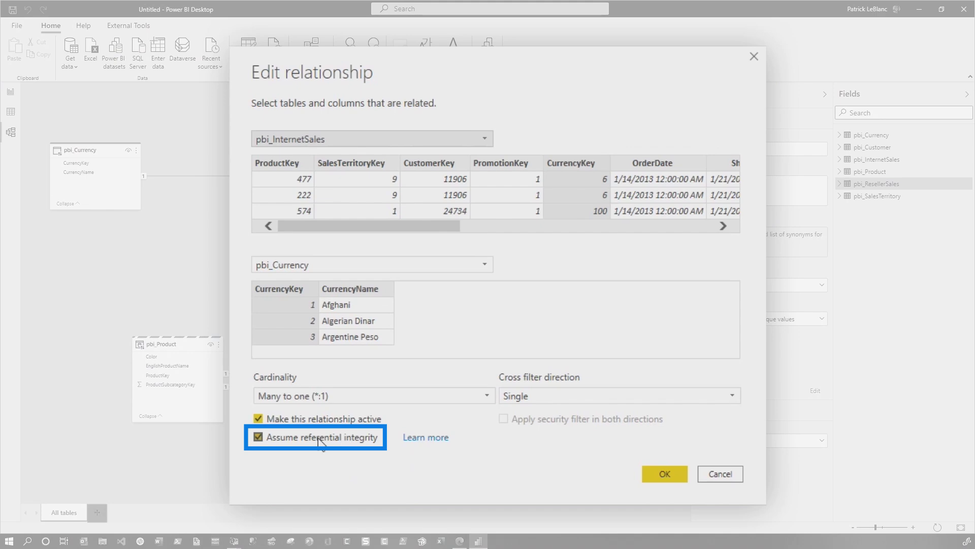
click(707, 481)
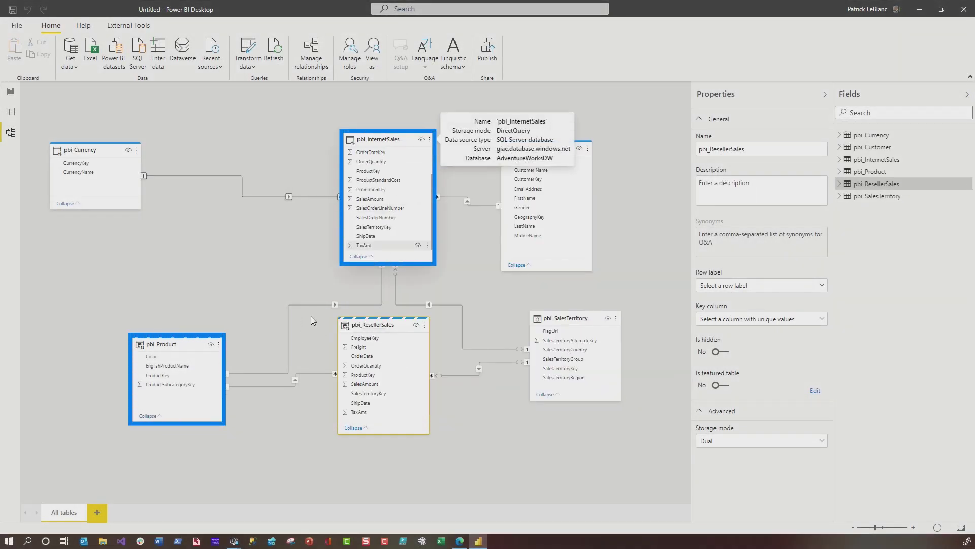
Enable Assume referential integrity on the InternetSales–Product relationship.
double_click(277, 374)
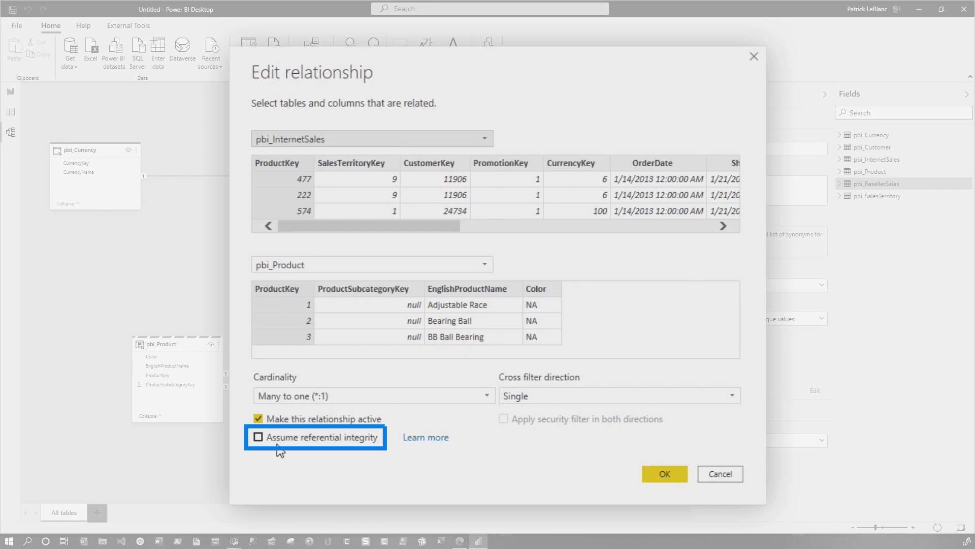
click(258, 436)
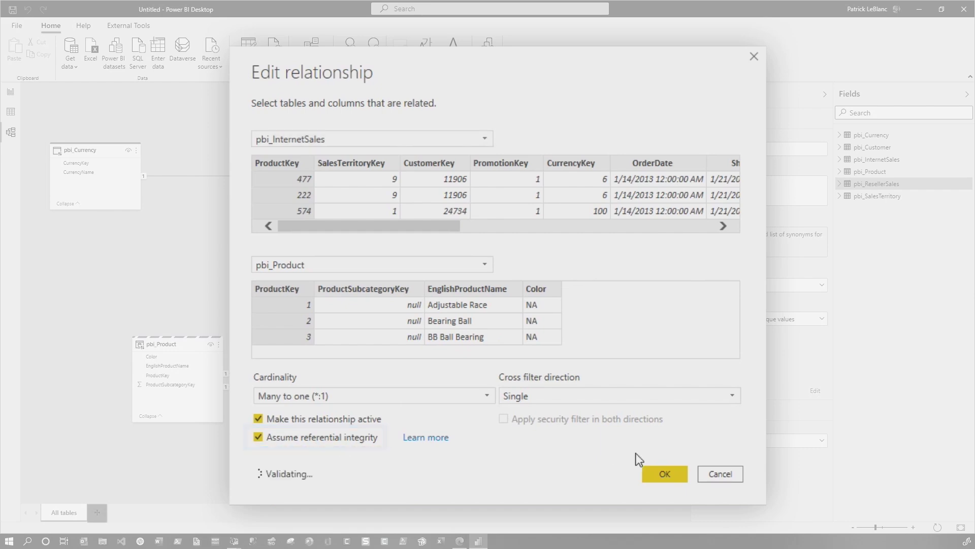
click(664, 473)
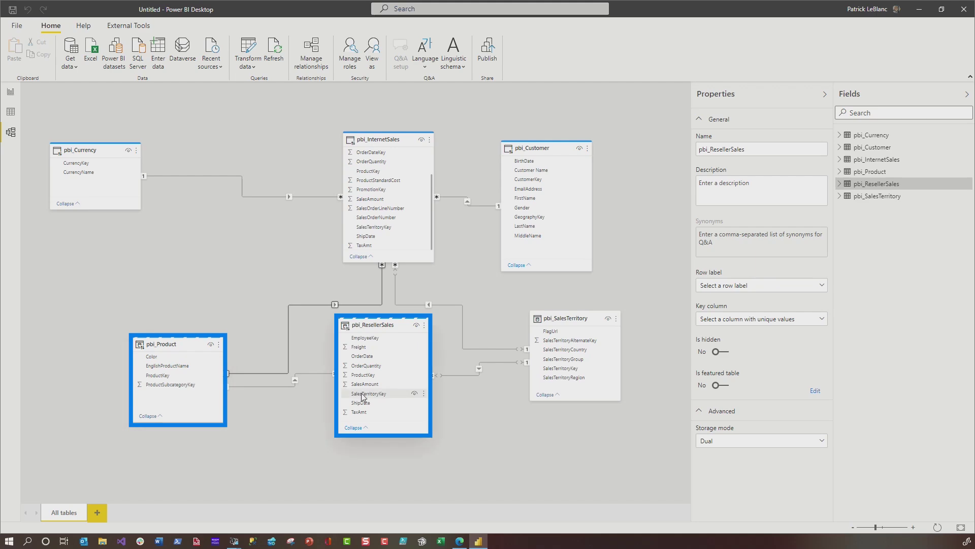
Enable Assume referential integrity on ResellerSales–Product, then open the InternetSales–SalesTerritory relationship.
double_click(310, 373)
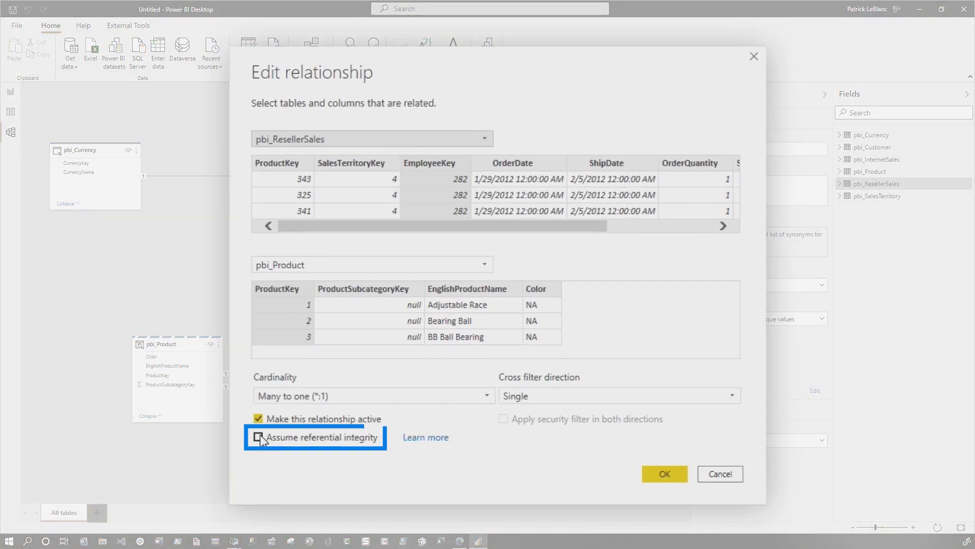
click(260, 436)
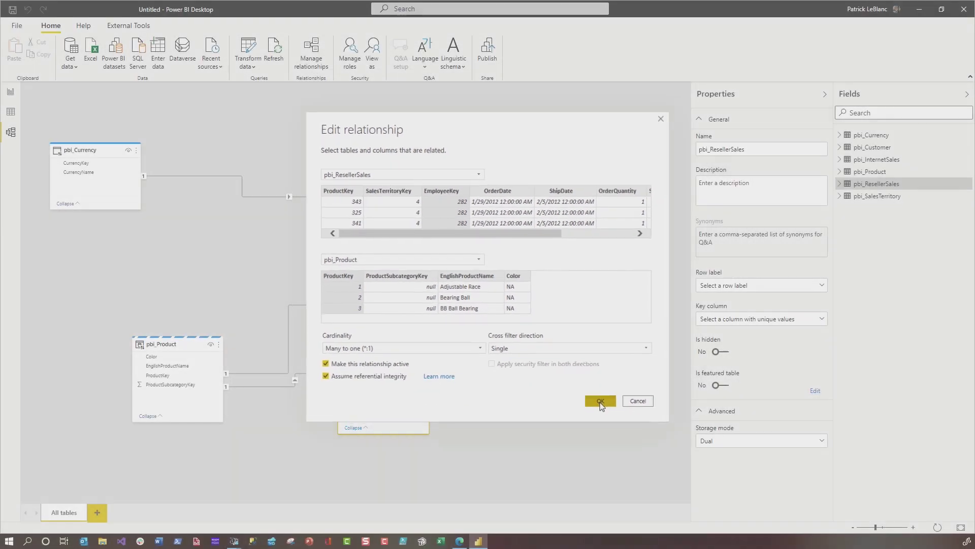
click(600, 400)
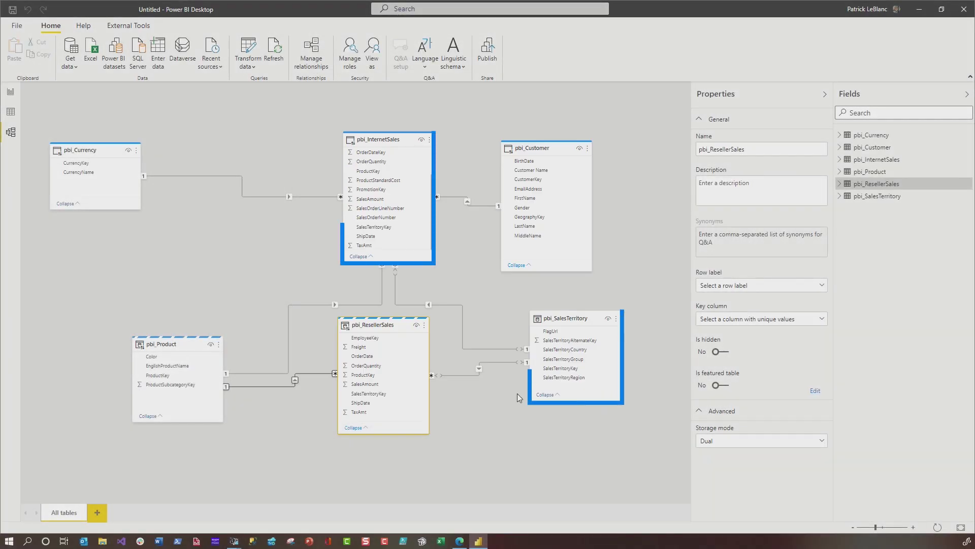
mouse_move(567, 319)
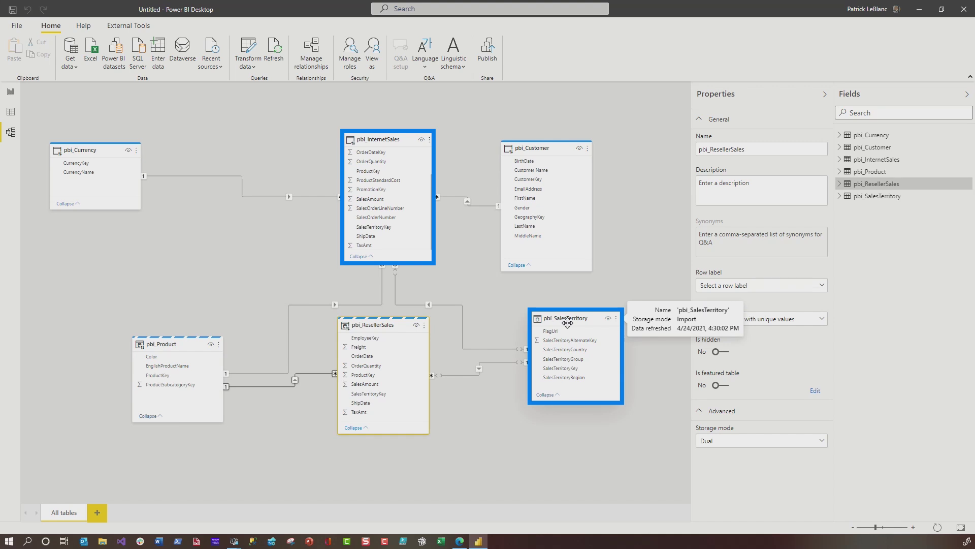
double_click(493, 349)
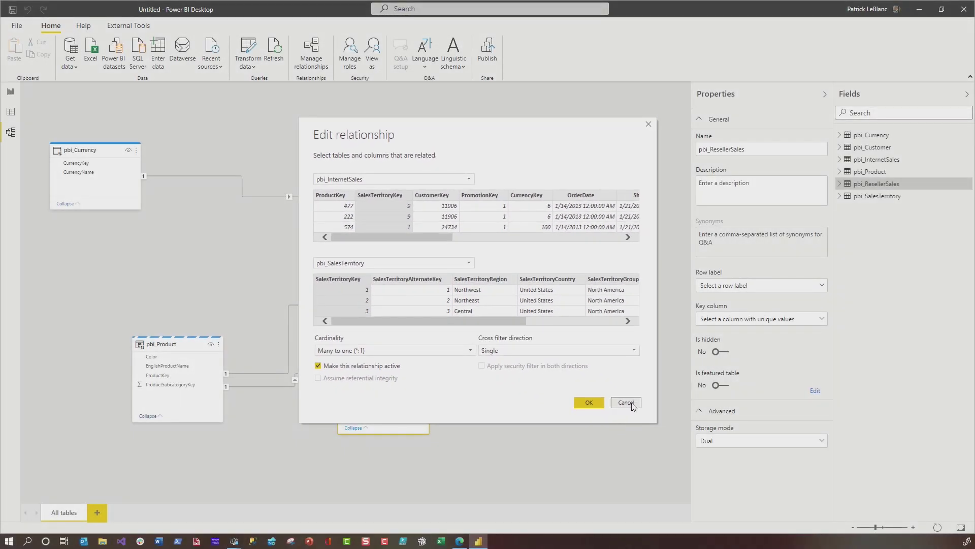
Cancel both SalesTerritory relationship dialogs, leaving referential integrity unchecked where unavailable.
click(626, 403)
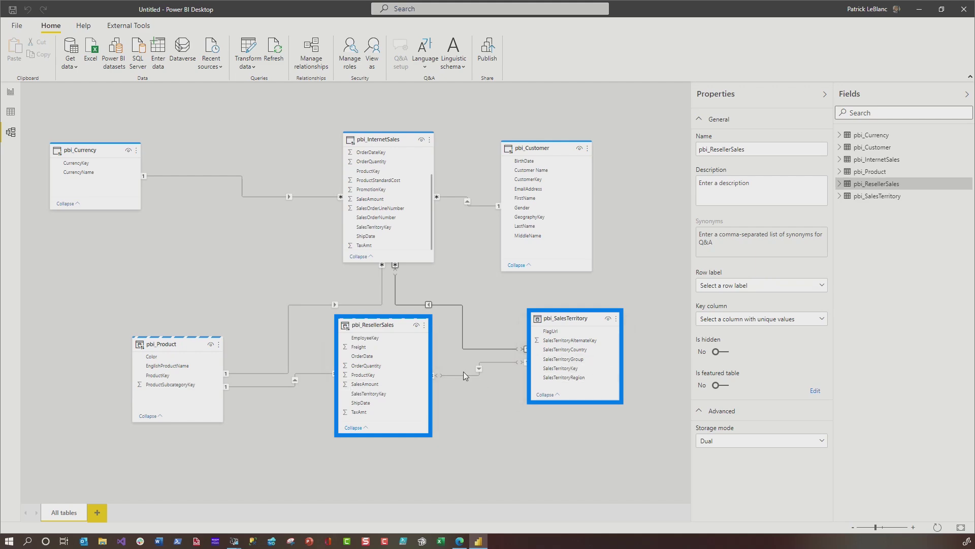
mouse_move(575, 359)
double_click(468, 375)
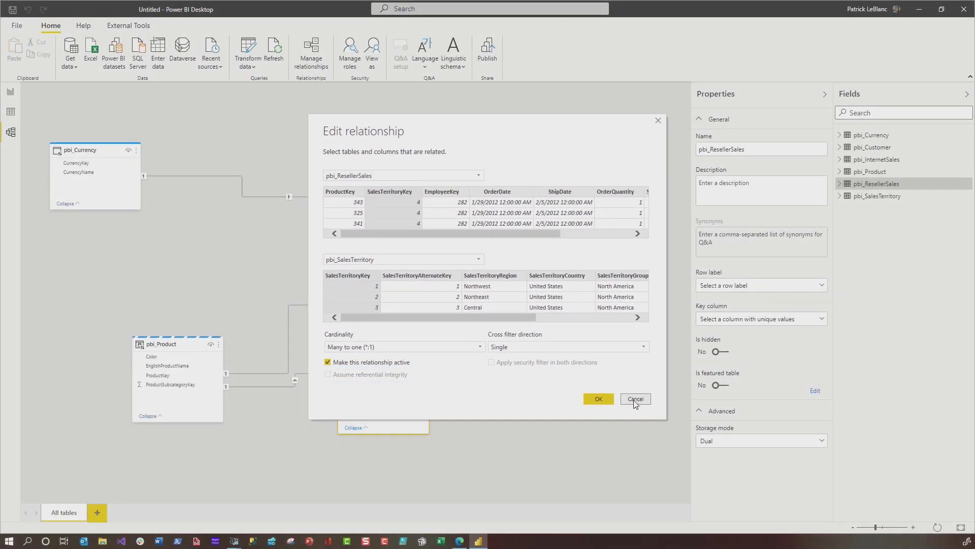
click(635, 400)
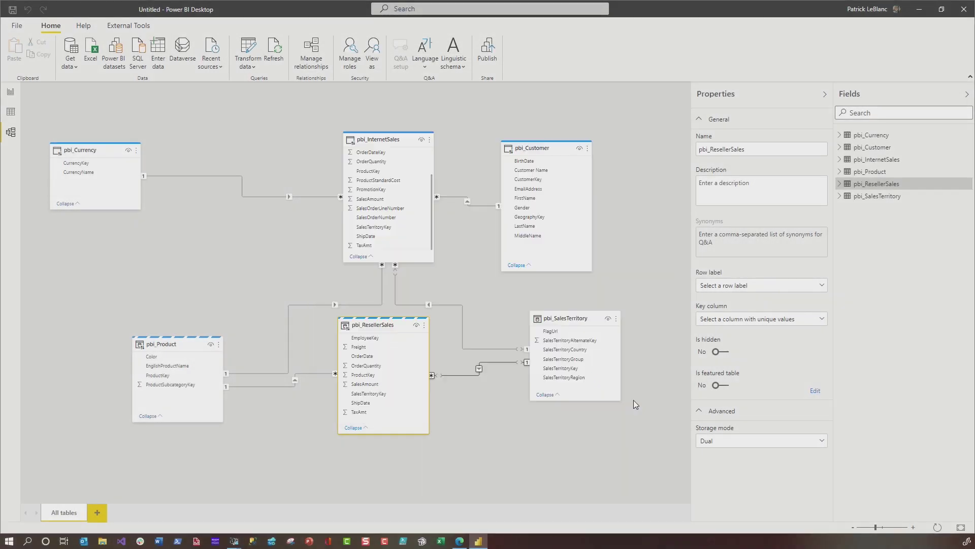